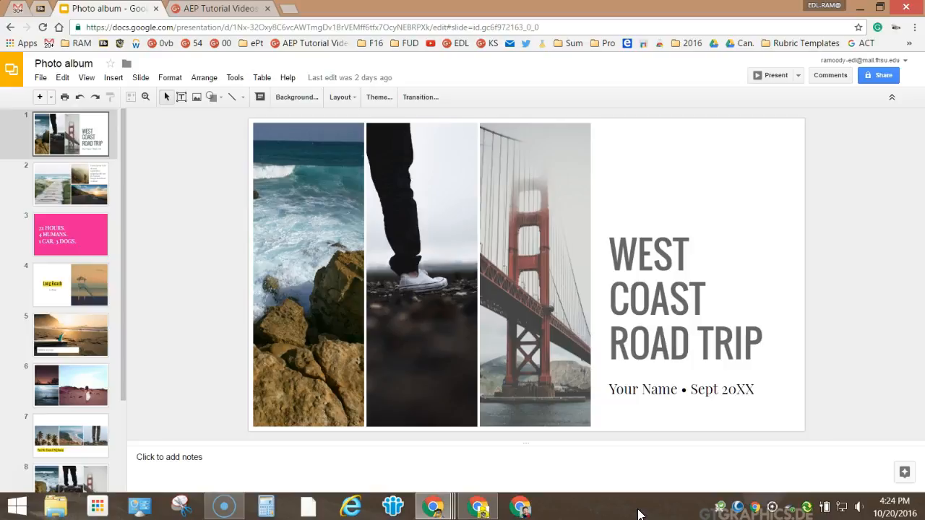
{"action": "left_click", "coordinate": [221, 510]}
{"action": "left_click", "coordinate": [169, 78]}
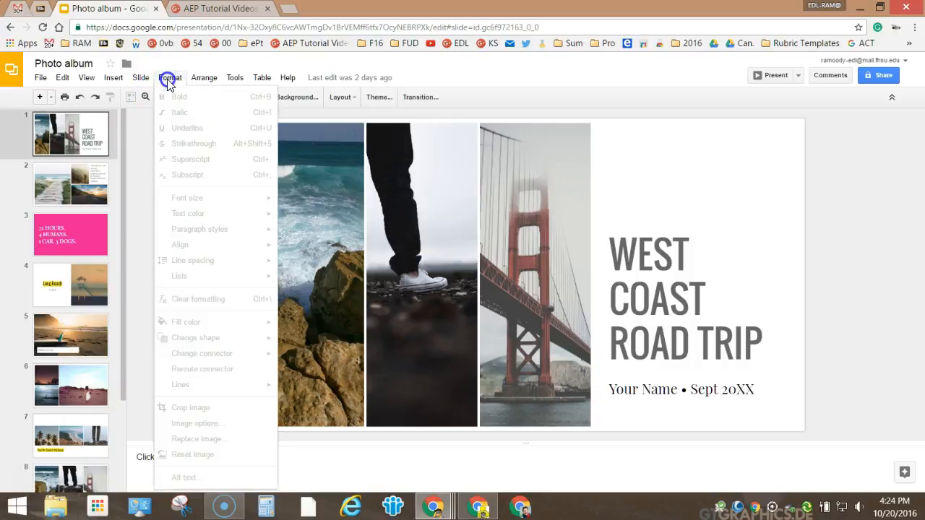
{"action": "left_click", "coordinate": [91, 130]}
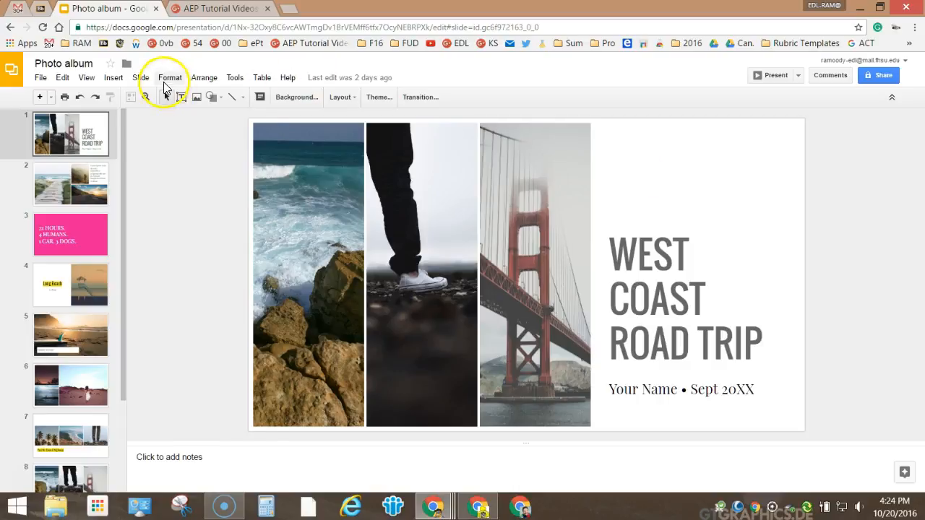
{"action": "left_click", "coordinate": [166, 80]}
{"action": "left_click", "coordinate": [140, 77]}
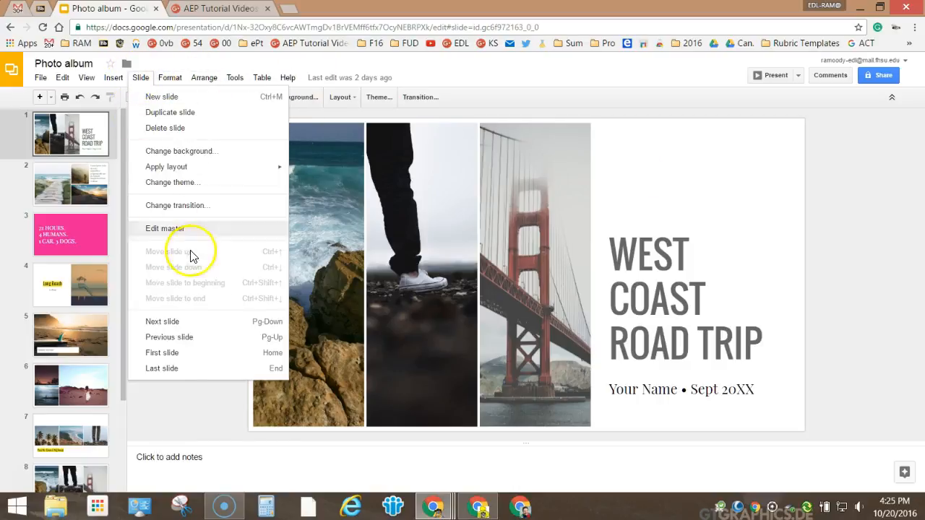
{"action": "left_click", "coordinate": [203, 420]}
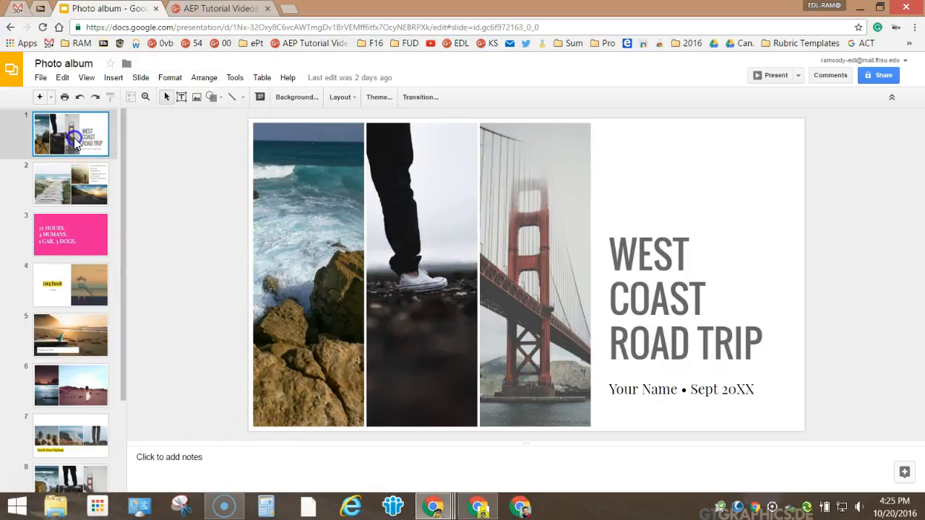
{"action": "left_click", "coordinate": [204, 77]}
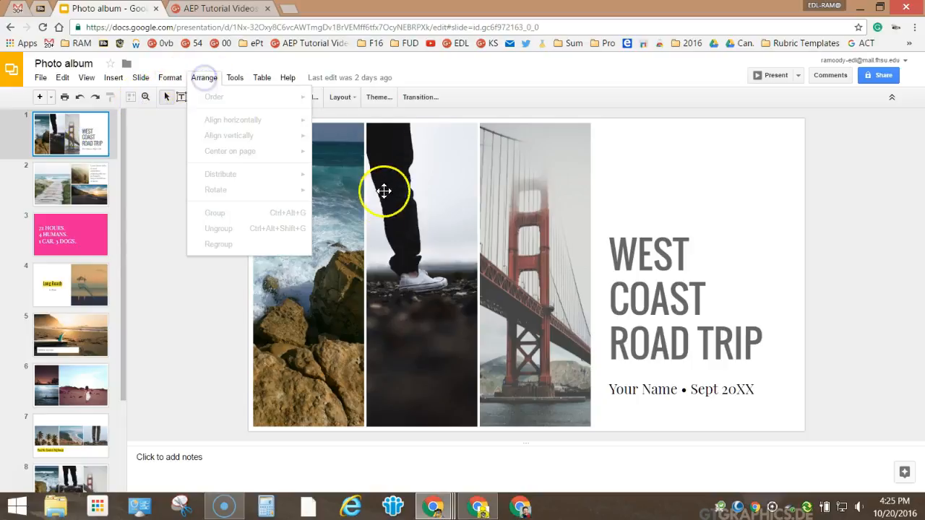
{"action": "left_click", "coordinate": [388, 182]}
{"action": "left_click", "coordinate": [203, 77]}
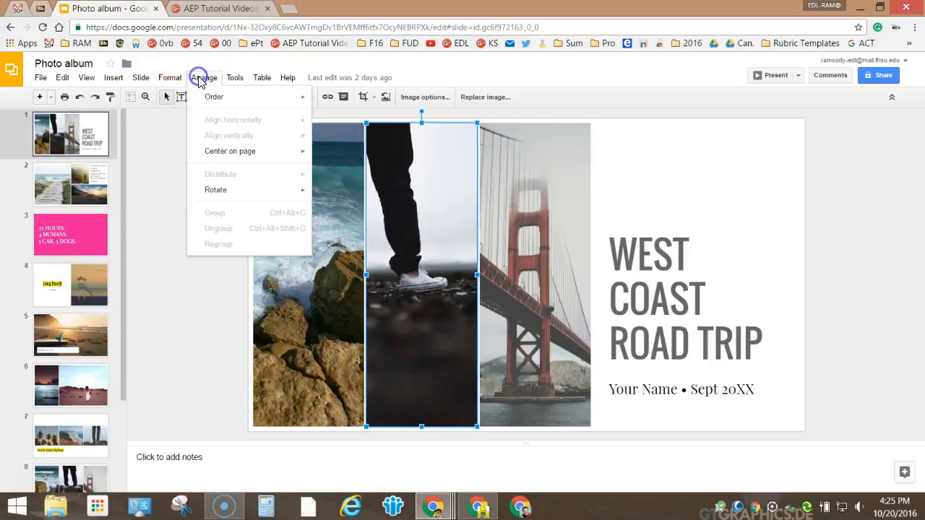
{"action": "mouse_move", "coordinate": [172, 83]}
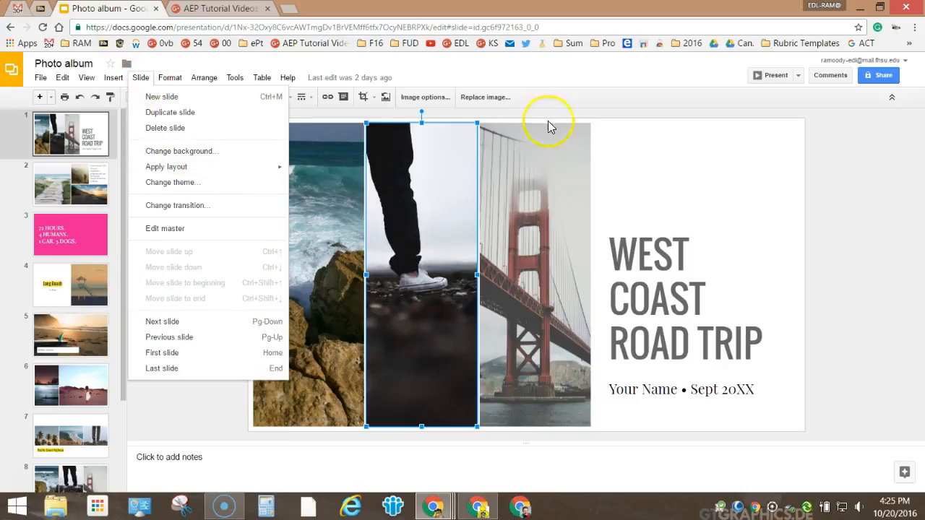
{"action": "left_click", "coordinate": [857, 237]}
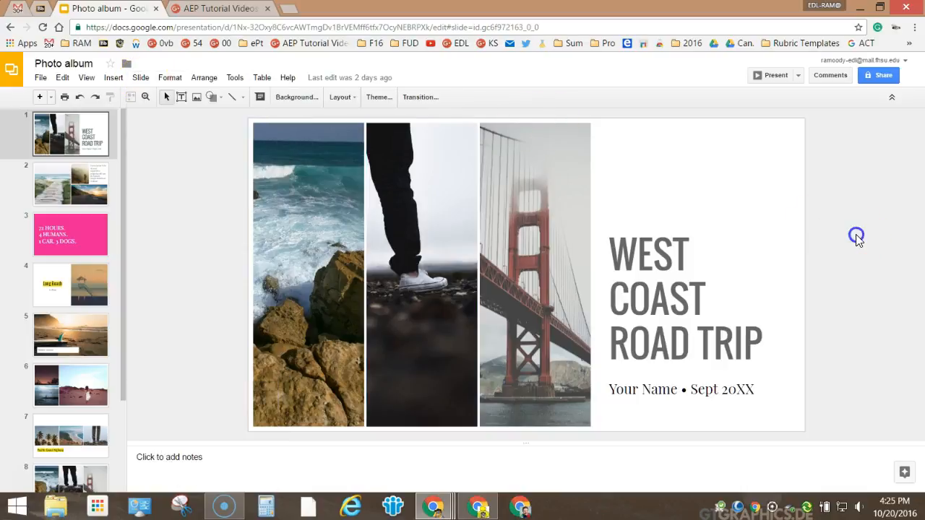
Step: Apply the Cube transition to all slides and set the first slide's transition speed to Slow
{"action": "left_click", "coordinate": [139, 79]}
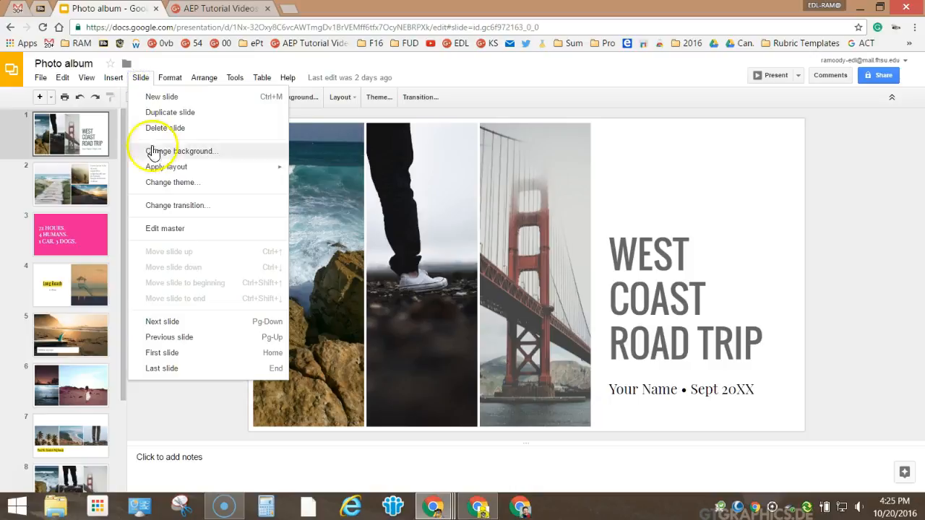
{"action": "left_click", "coordinate": [183, 208]}
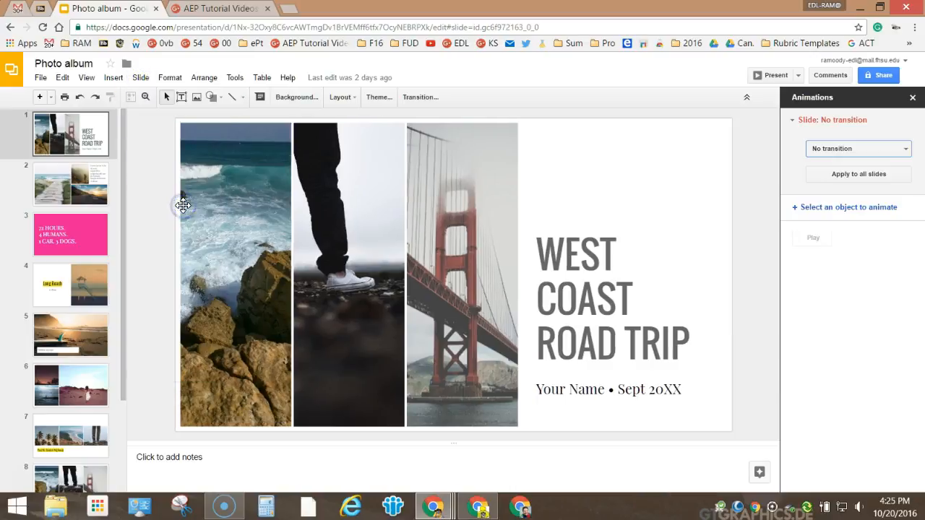
{"action": "left_click", "coordinate": [904, 151]}
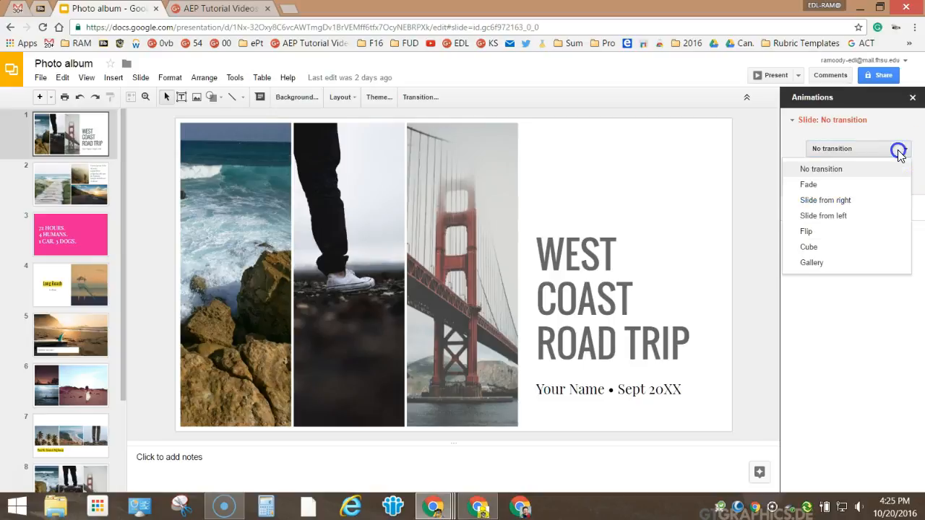
{"action": "left_click", "coordinate": [816, 249]}
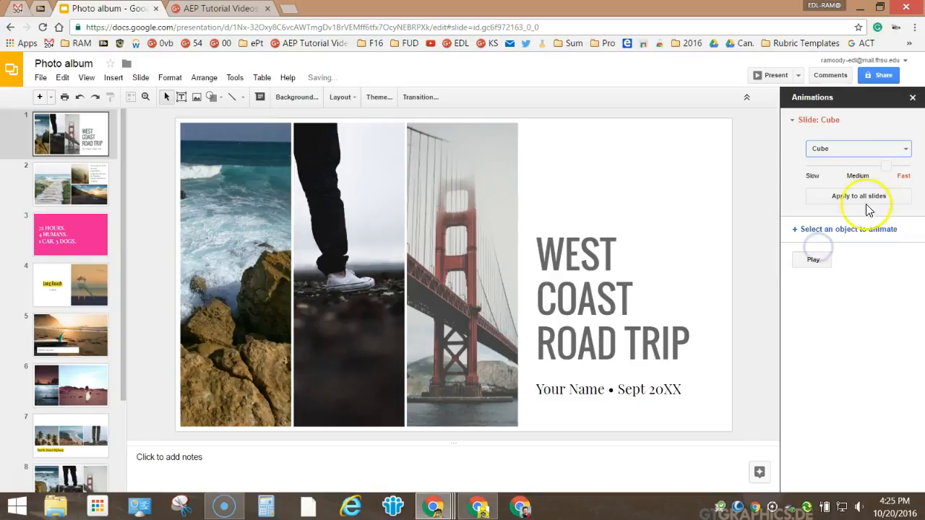
{"action": "left_click", "coordinate": [864, 197]}
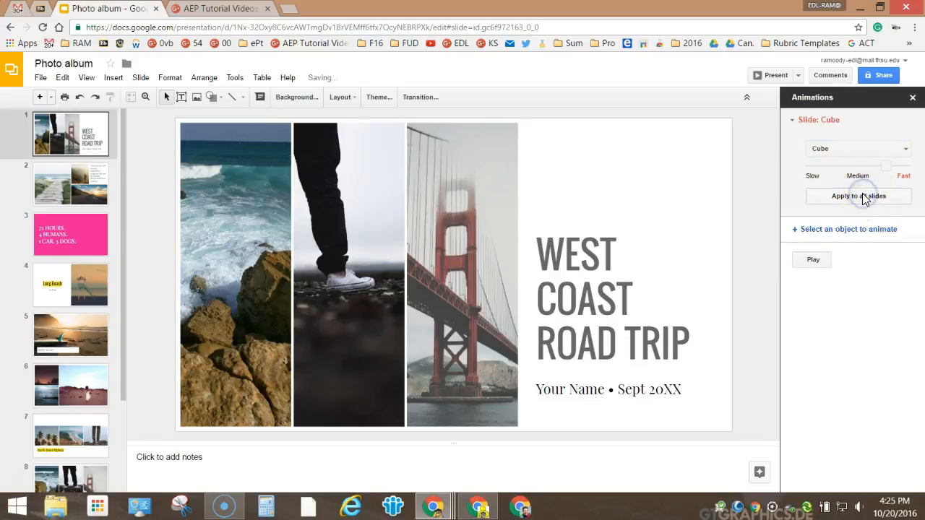
{"action": "left_click_drag", "start_coordinate": [887, 166], "coordinate": [776, 186]}
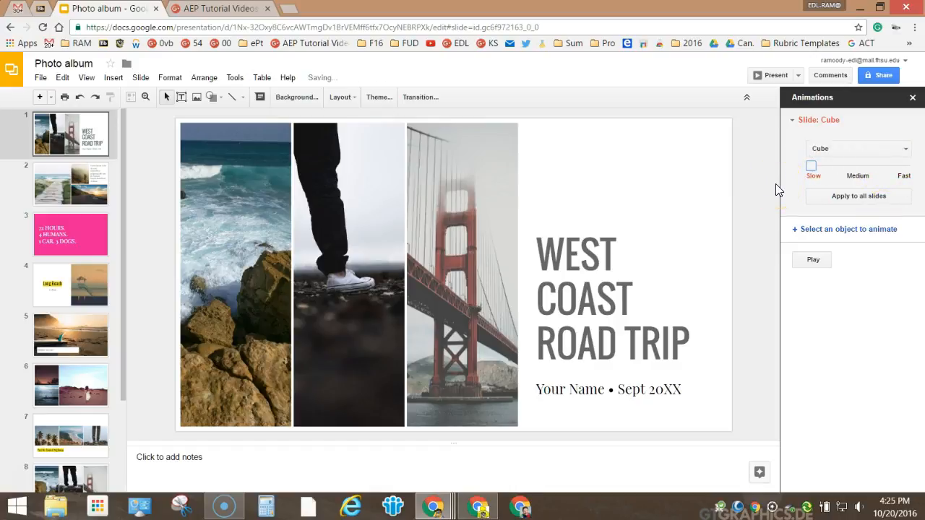
Step: Animate the West Coast Road Trip title with Fly in from left, starting After previous at Slow speed
{"action": "left_click", "coordinate": [560, 258]}
{"action": "left_click", "coordinate": [555, 236]}
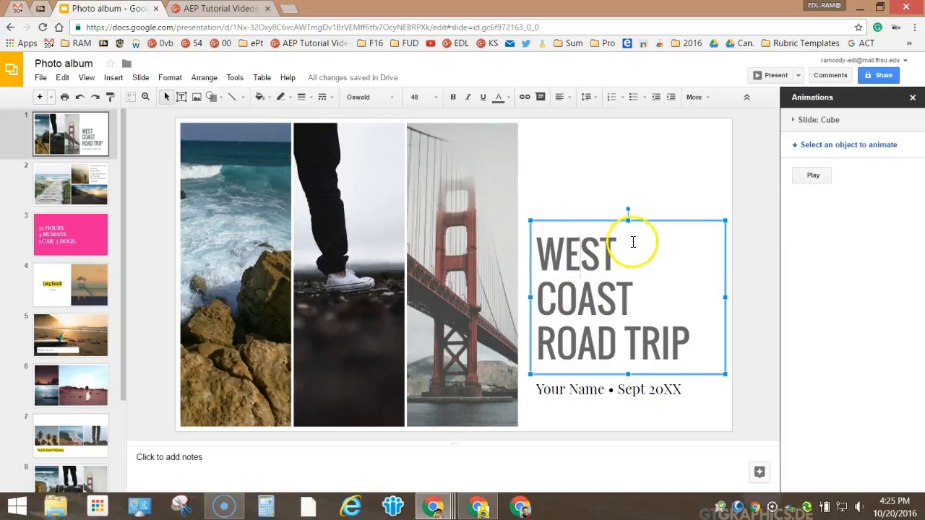
{"action": "left_click", "coordinate": [842, 148]}
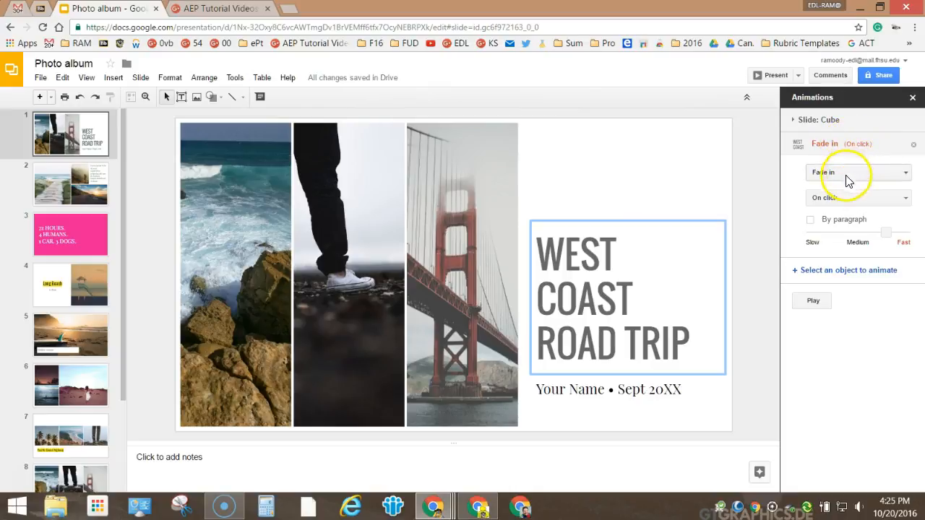
{"action": "left_click", "coordinate": [846, 199]}
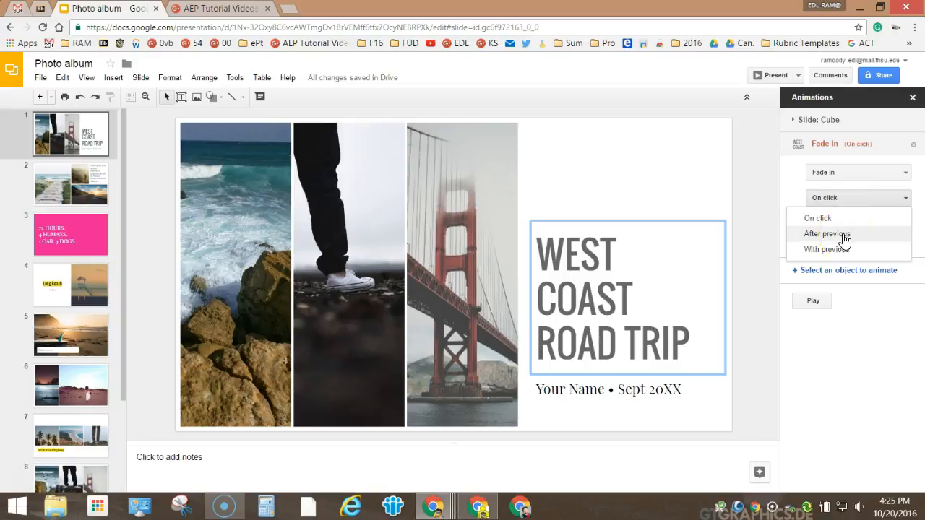
{"action": "left_click", "coordinate": [838, 235]}
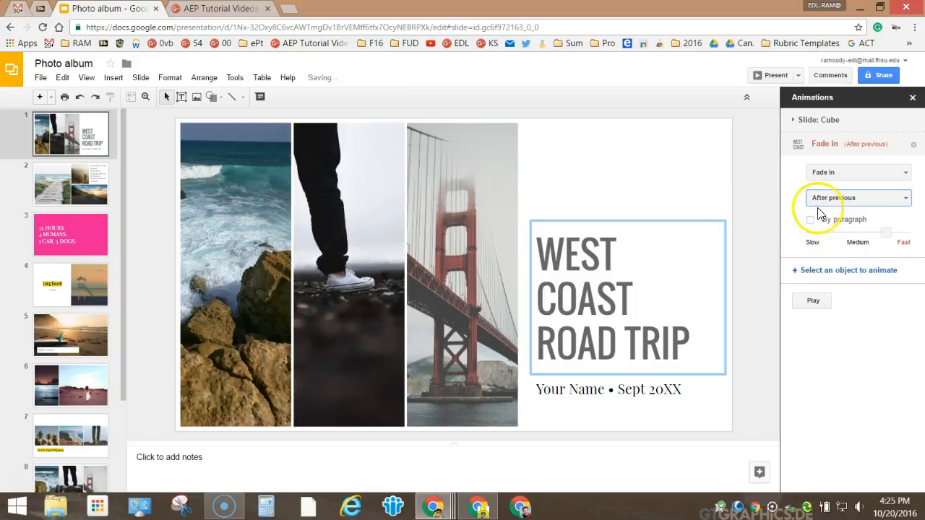
{"action": "left_click", "coordinate": [891, 173]}
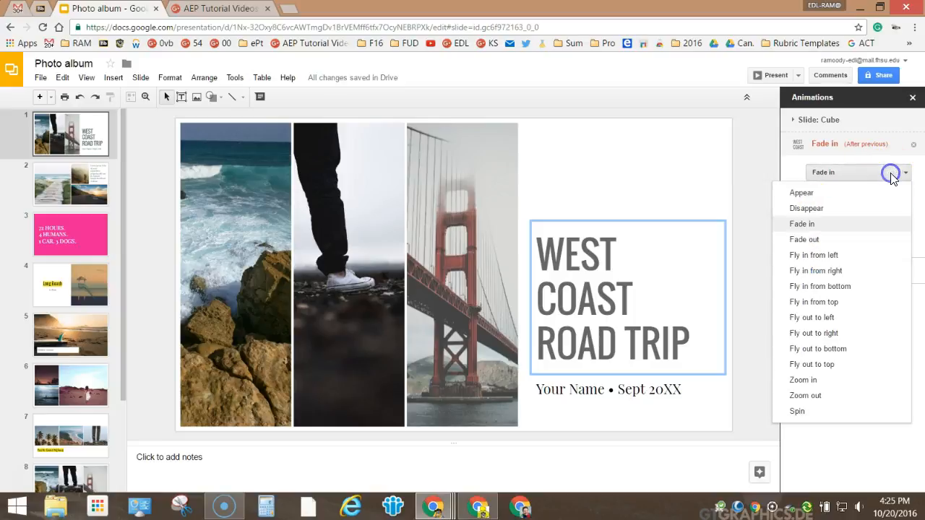
{"action": "left_click", "coordinate": [822, 258]}
{"action": "left_click_drag", "start_coordinate": [850, 243], "coordinate": [791, 245]}
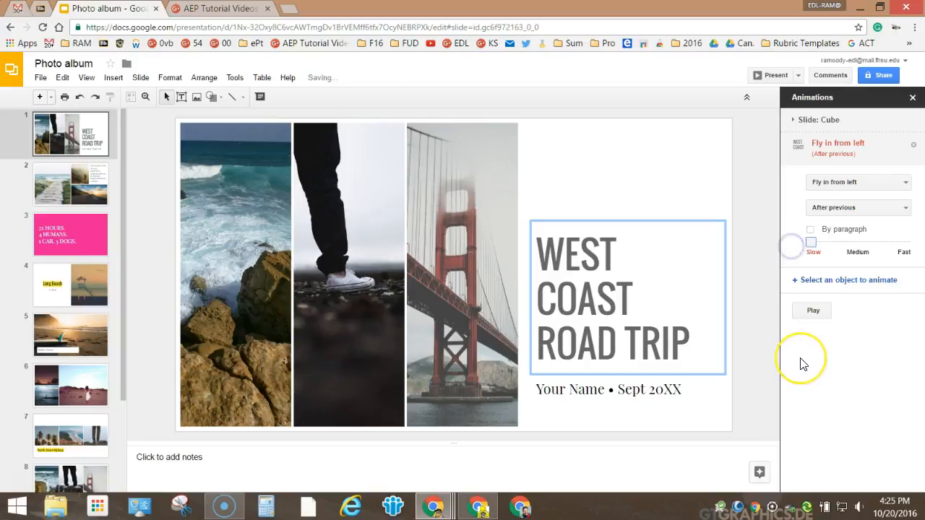
Step: Animate the boardwalk photo on slide 2 with Fly out to top, starting After previous at Slow speed
{"action": "left_click", "coordinate": [66, 189]}
{"action": "left_click", "coordinate": [306, 263]}
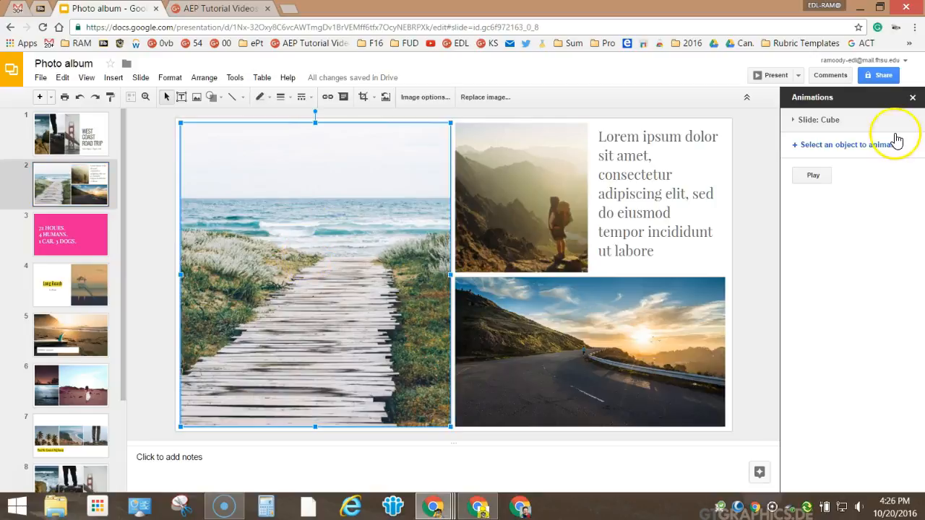
{"action": "left_click", "coordinate": [853, 147]}
{"action": "left_click", "coordinate": [868, 201]}
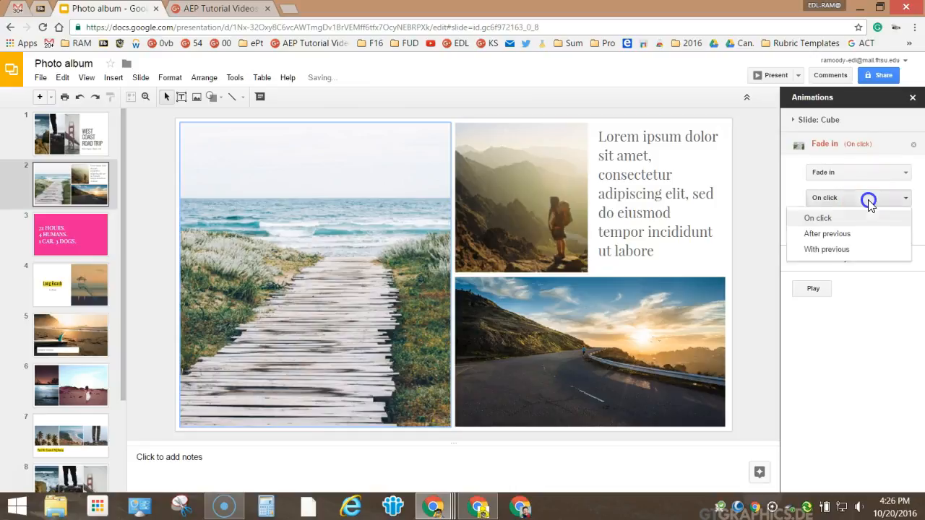
{"action": "left_click", "coordinate": [837, 241]}
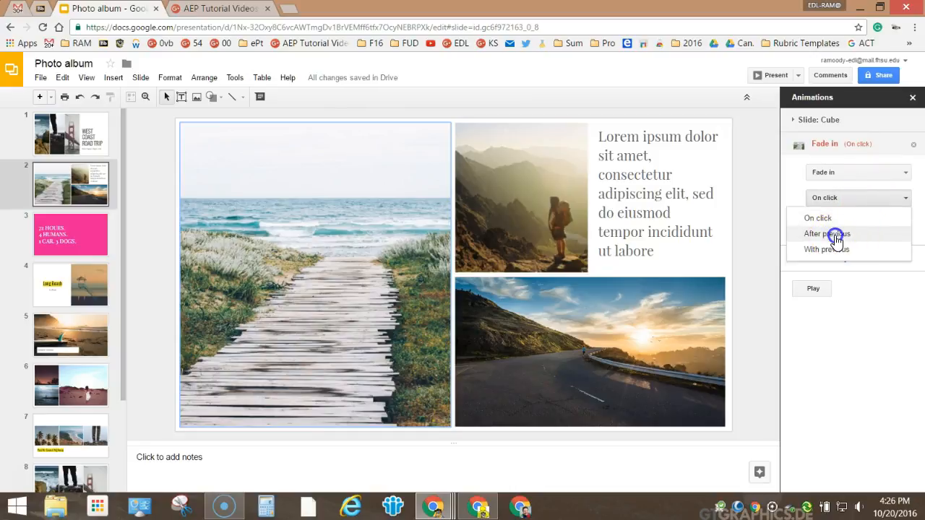
{"action": "left_click", "coordinate": [891, 174]}
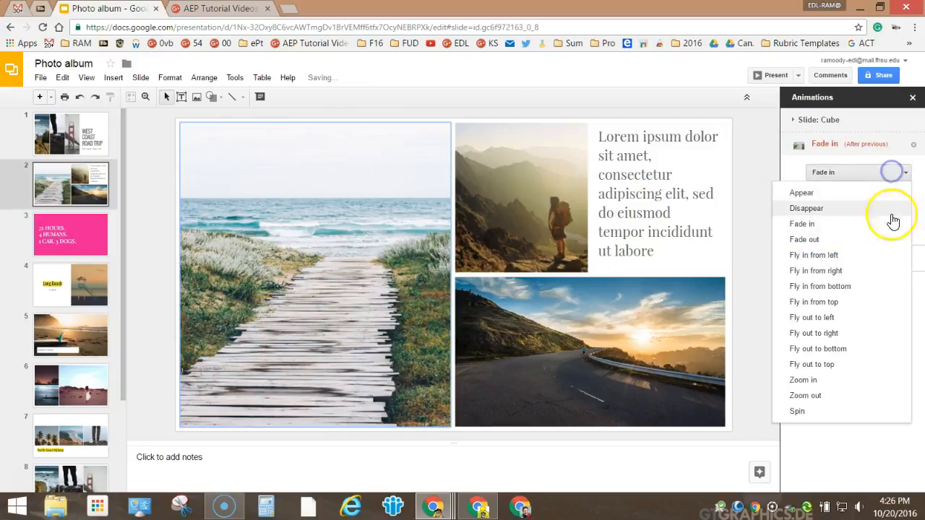
{"action": "left_click", "coordinate": [827, 364]}
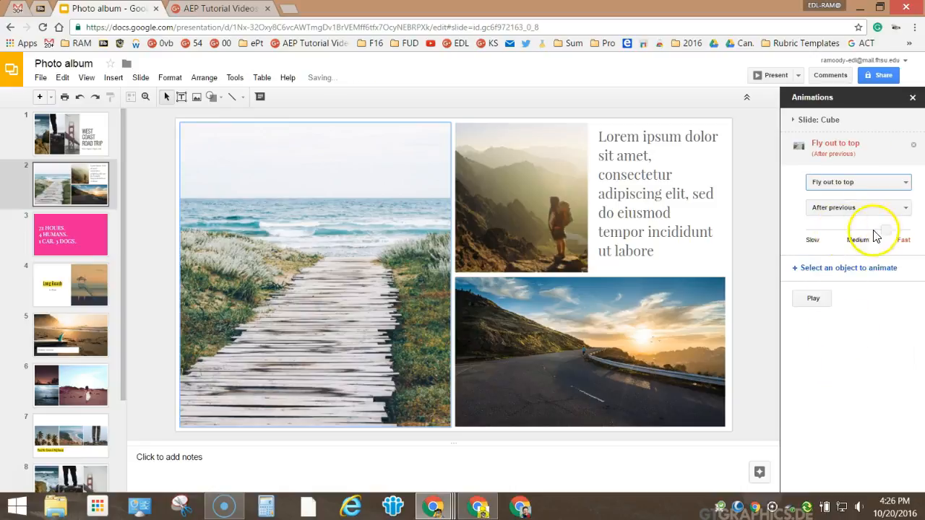
{"action": "left_click_drag", "start_coordinate": [884, 230], "coordinate": [811, 231]}
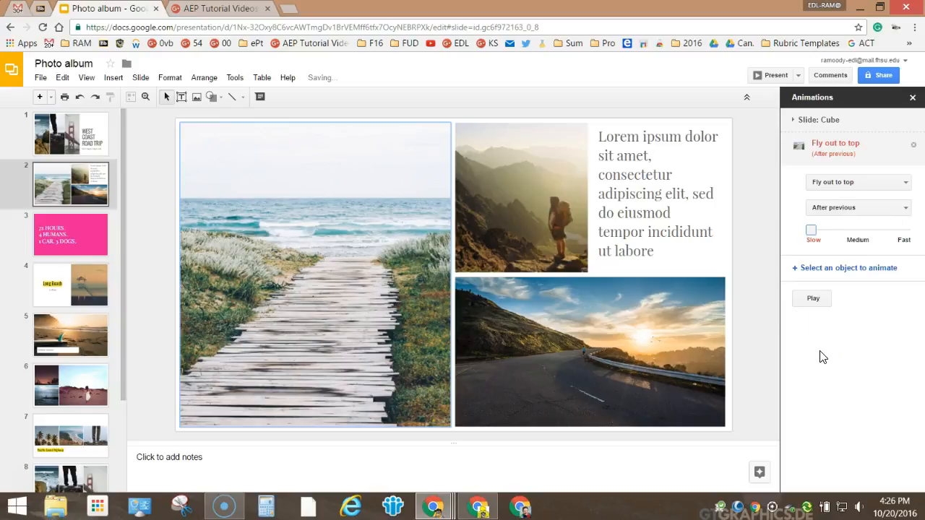
Step: Animate the beach photo on slide 5 with Fade in, starting After previous at Slow speed
{"action": "left_click", "coordinate": [76, 331]}
{"action": "left_click", "coordinate": [423, 207]}
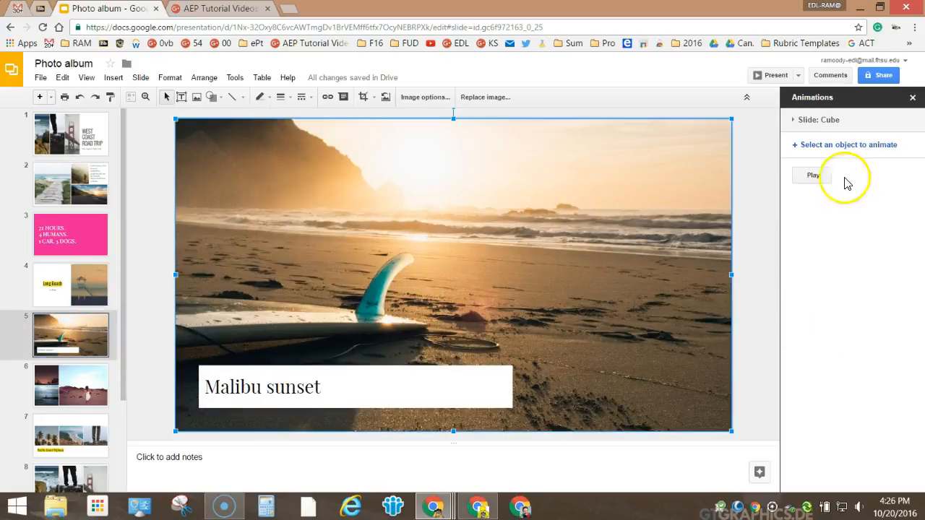
{"action": "left_click", "coordinate": [831, 145]}
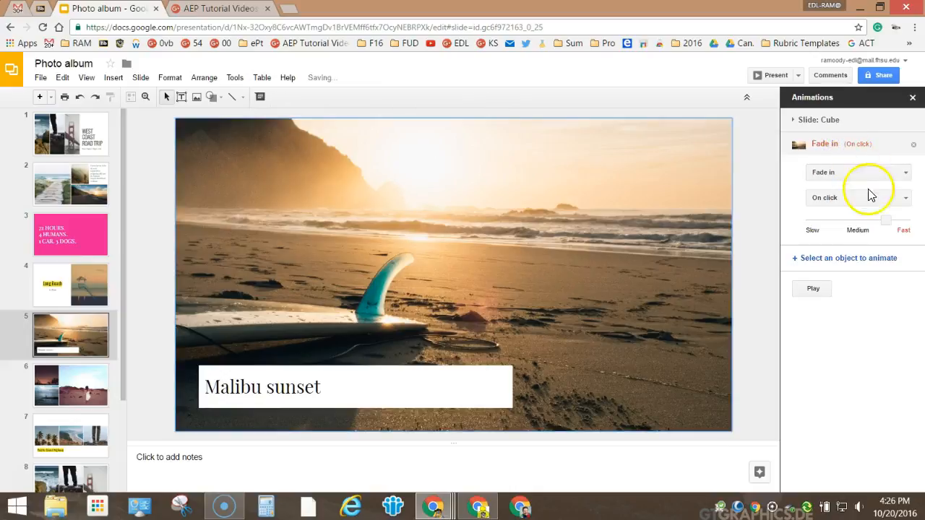
{"action": "left_click", "coordinate": [870, 198]}
{"action": "left_click", "coordinate": [823, 234]}
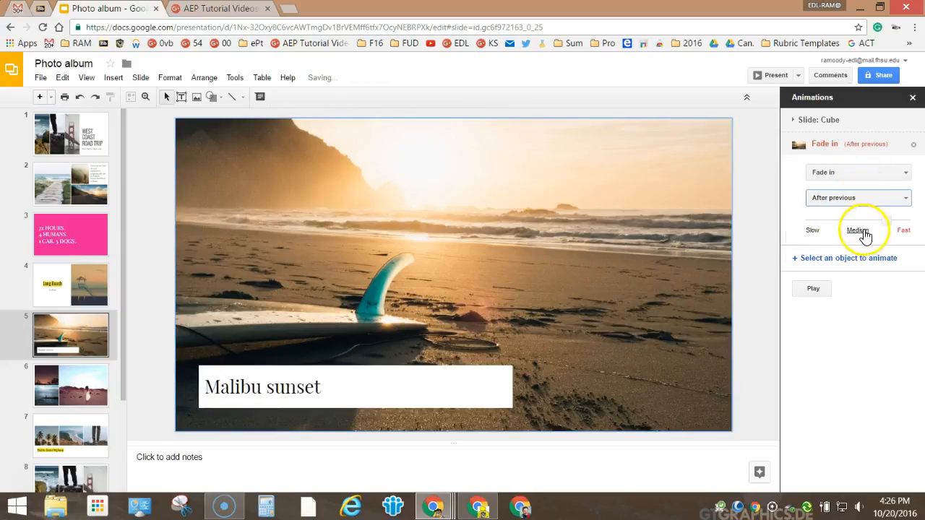
{"action": "left_click_drag", "start_coordinate": [885, 219], "coordinate": [788, 221]}
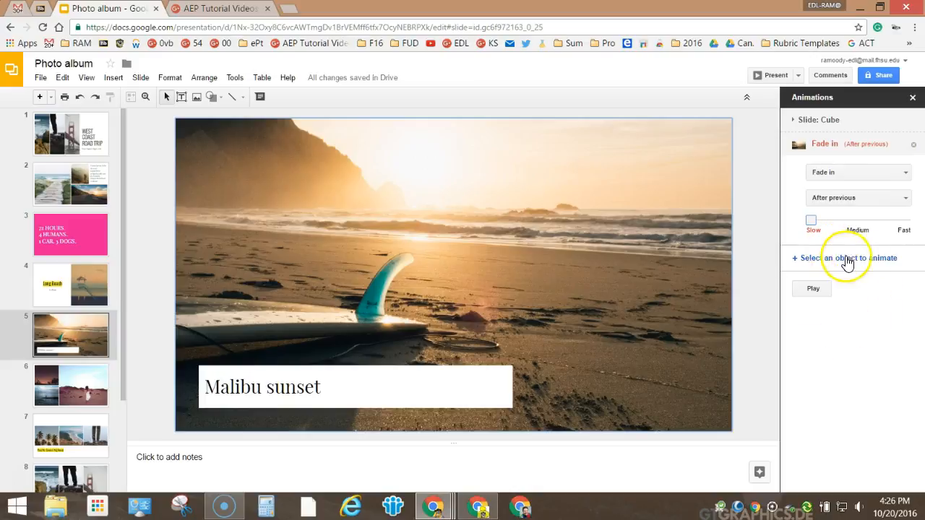
{"action": "left_click", "coordinate": [840, 178]}
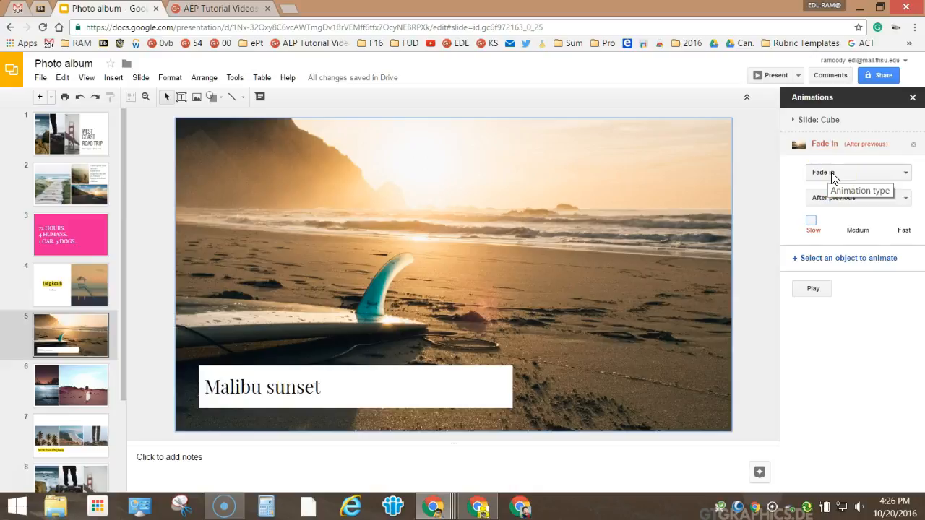
Step: Set the web publishing options to auto-advance every 5 seconds, start as soon as the player loads, and restart after the last slide
{"action": "left_click", "coordinate": [40, 77]}
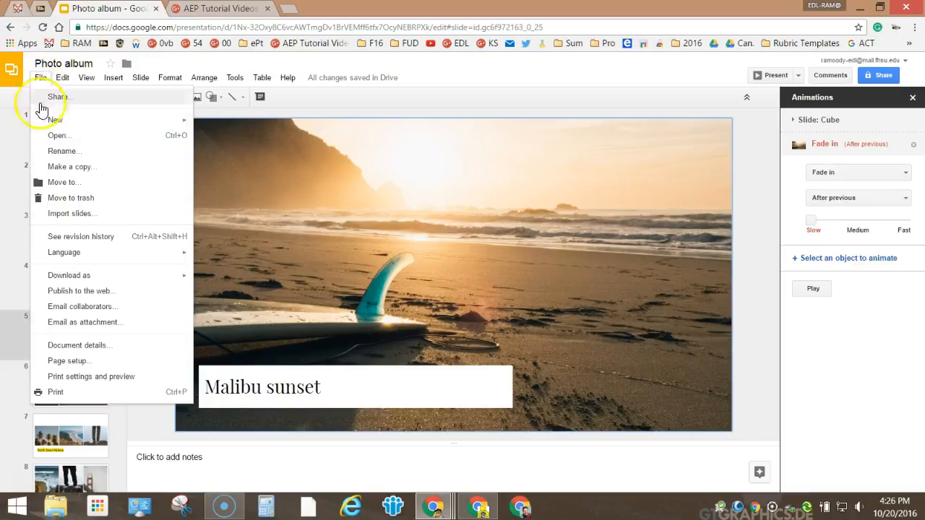
{"action": "left_click", "coordinate": [101, 295]}
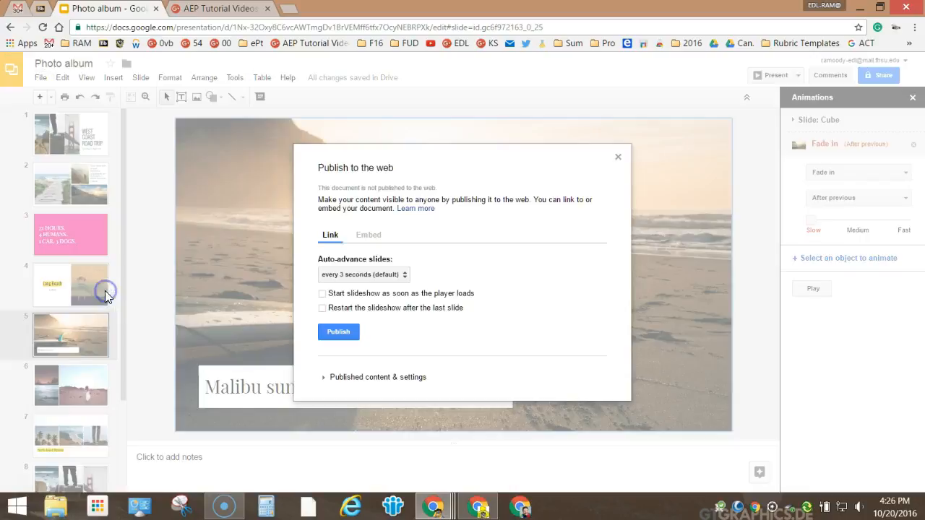
{"action": "left_click", "coordinate": [406, 276]}
{"action": "left_click", "coordinate": [366, 291]}
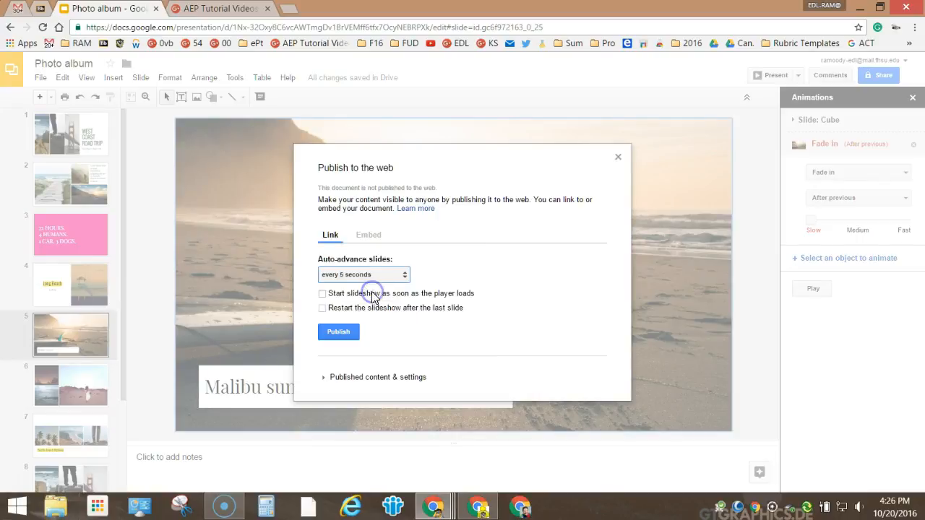
{"action": "left_click", "coordinate": [322, 294]}
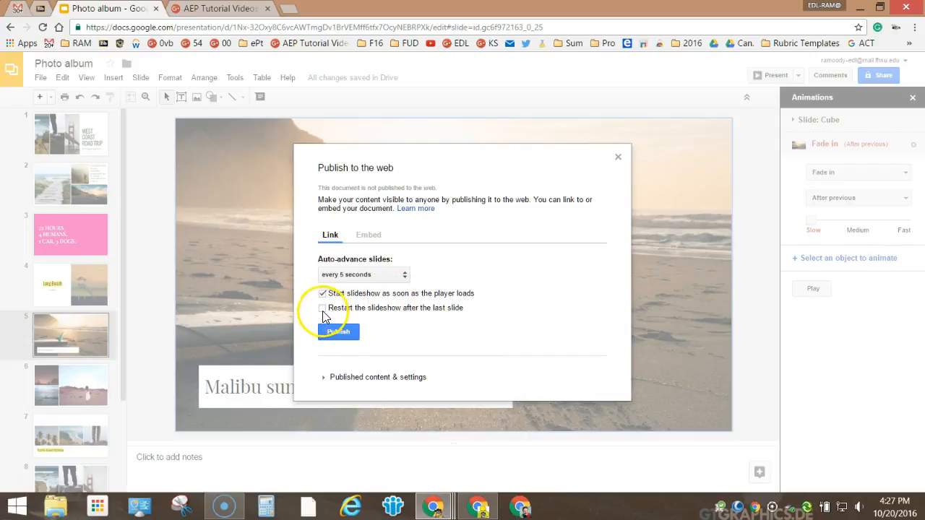
{"action": "left_click", "coordinate": [322, 308]}
Step: Publish the presentation to the web and copy its published link
{"action": "left_click", "coordinate": [339, 334]}
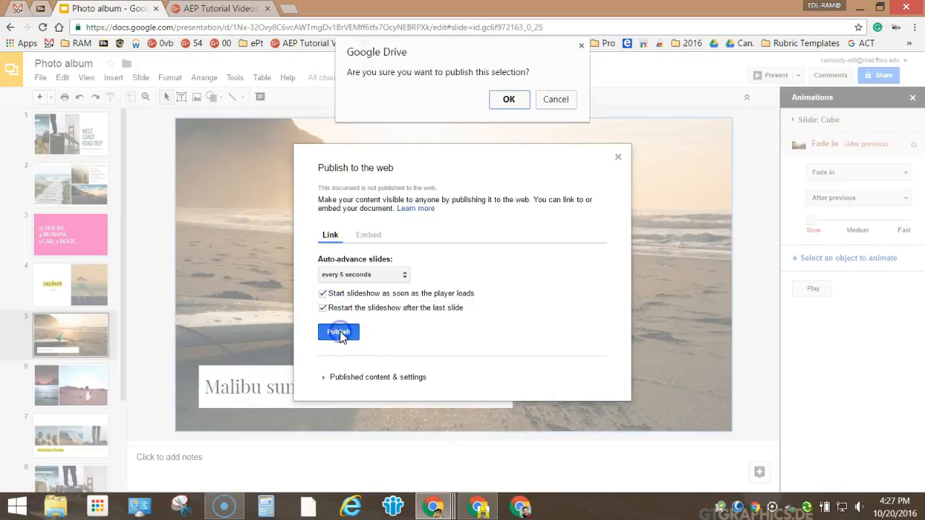
{"action": "left_click", "coordinate": [509, 99]}
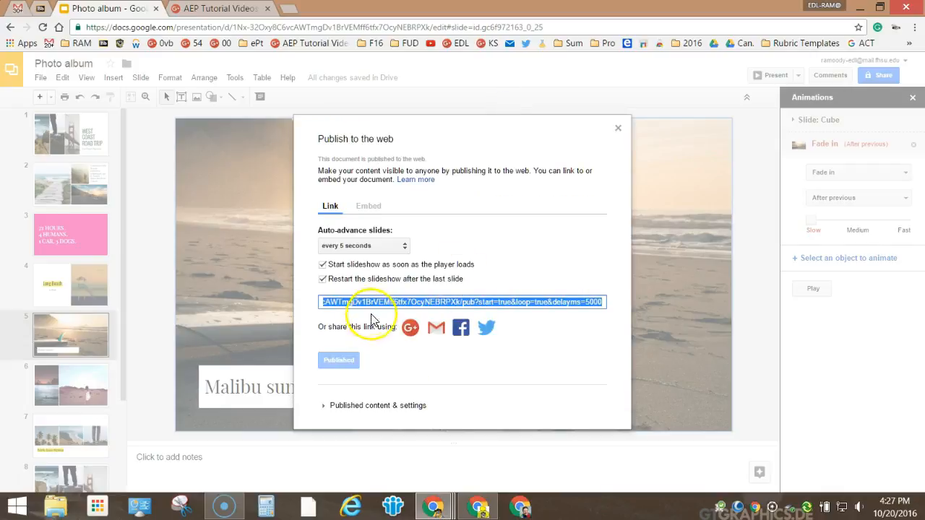
{"action": "right_click", "coordinate": [533, 303]}
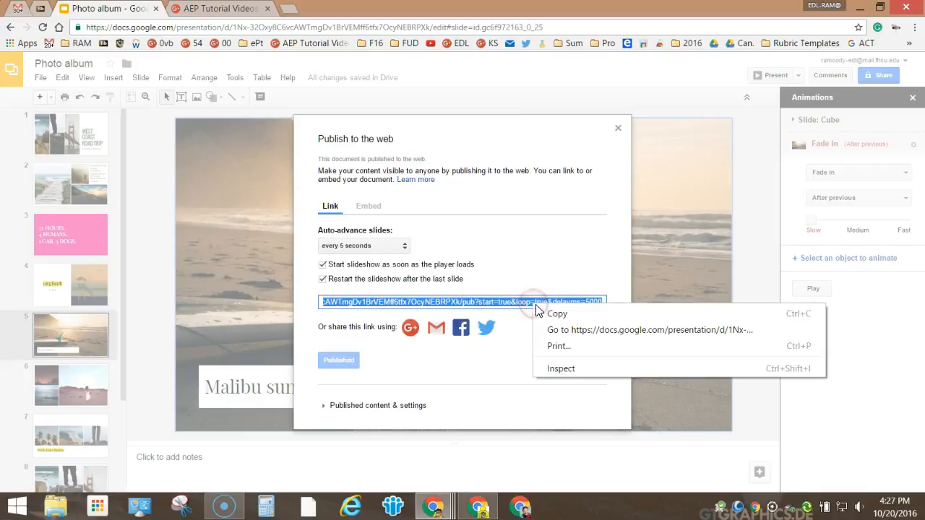
{"action": "left_click", "coordinate": [554, 315]}
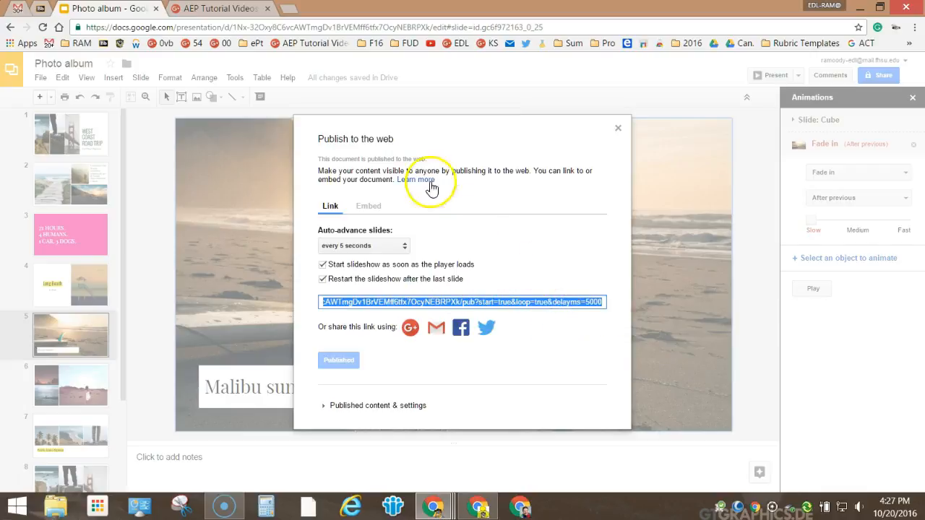
Step: Switch to the AEP Tutorial Videos community on Google+ and create a new post with the copied presentation link attached
{"action": "left_click", "coordinate": [215, 10]}
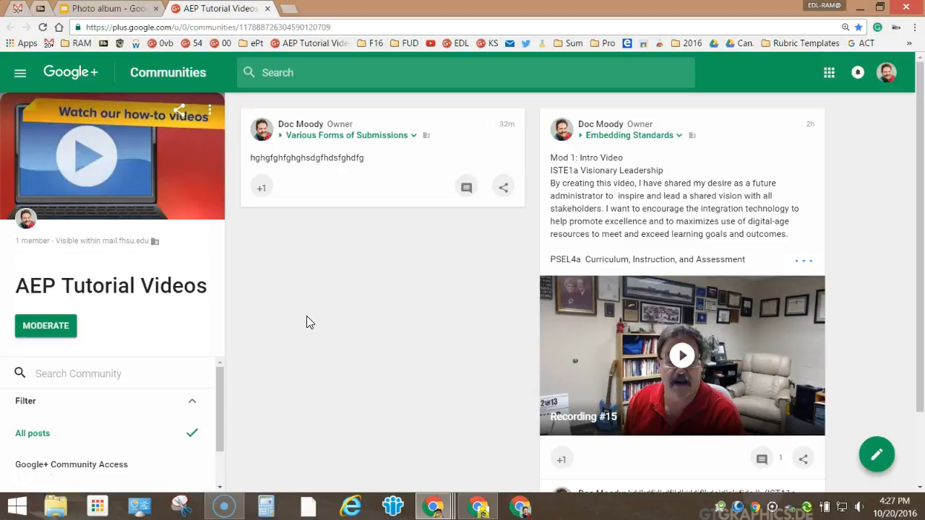
{"action": "left_click", "coordinate": [876, 454]}
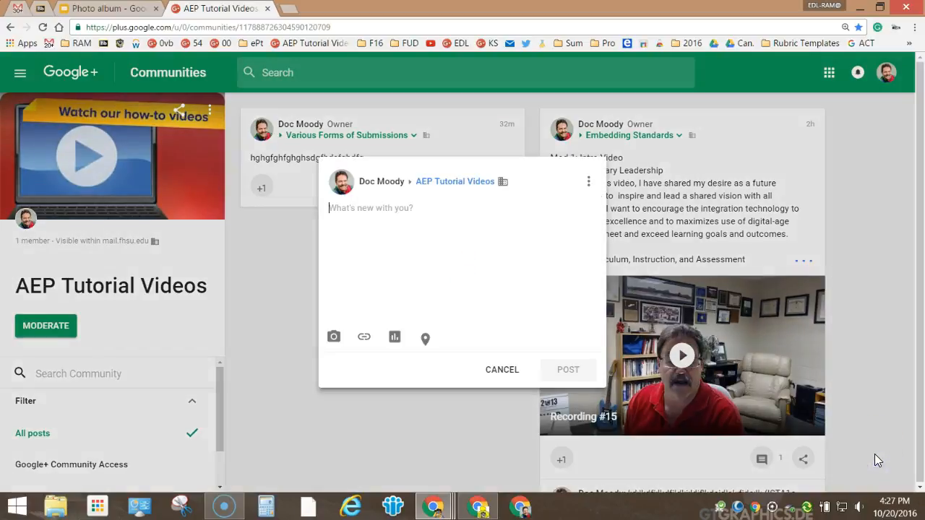
{"action": "left_click", "coordinate": [365, 338]}
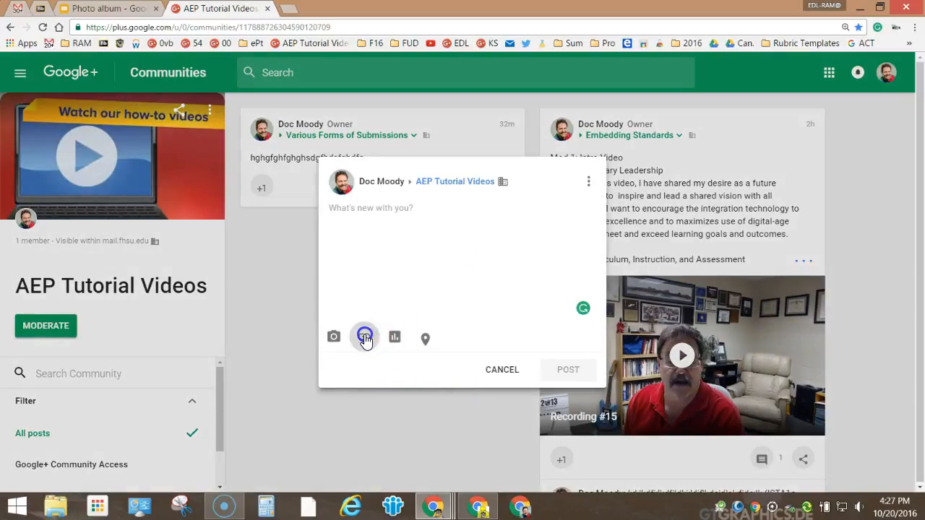
{"action": "left_click", "coordinate": [418, 268]}
{"action": "right_click", "coordinate": [418, 267]}
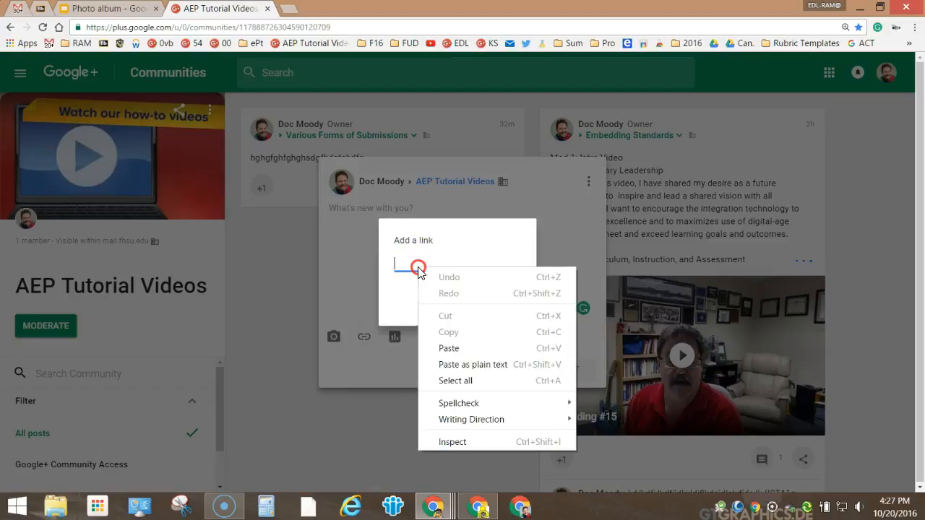
{"action": "left_click", "coordinate": [449, 349]}
{"action": "left_click", "coordinate": [500, 304]}
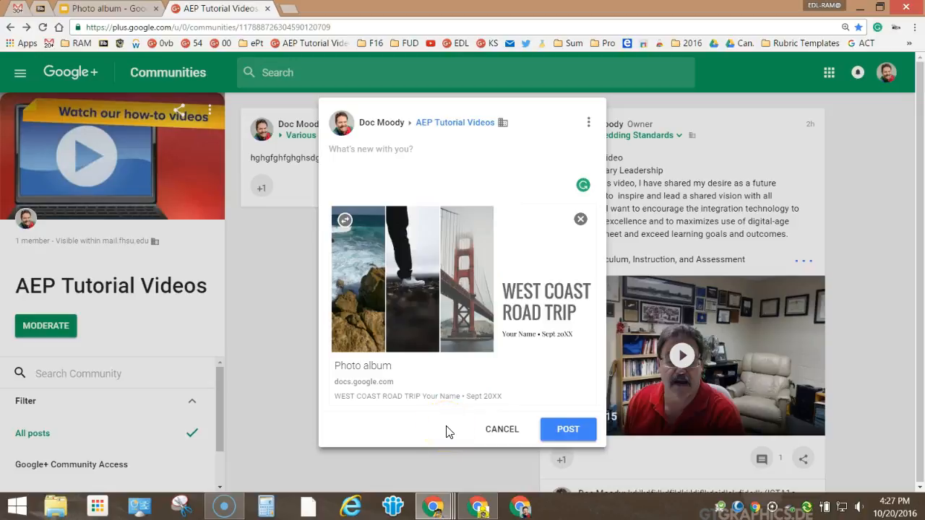
Step: Write a PSEL3s line and an ISTE4c line of filler text in the post, and share it under Various Forms of Submissions
{"action": "left_click", "coordinate": [404, 150]}
{"action": "type", "text": "3s d;lkjdlkfd;lkfd;lkfj "}
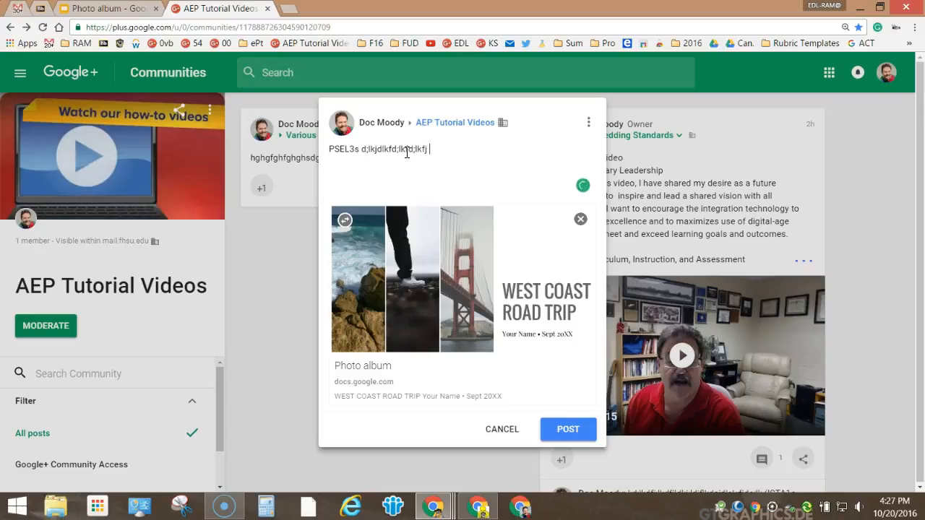
{"action": "type", "text": "dlkf;lkdjflkdjf "}
{"action": "type", "text": "ISTE"}
{"action": "type", "text": "4"}
{"action": "type", "text": "c"}
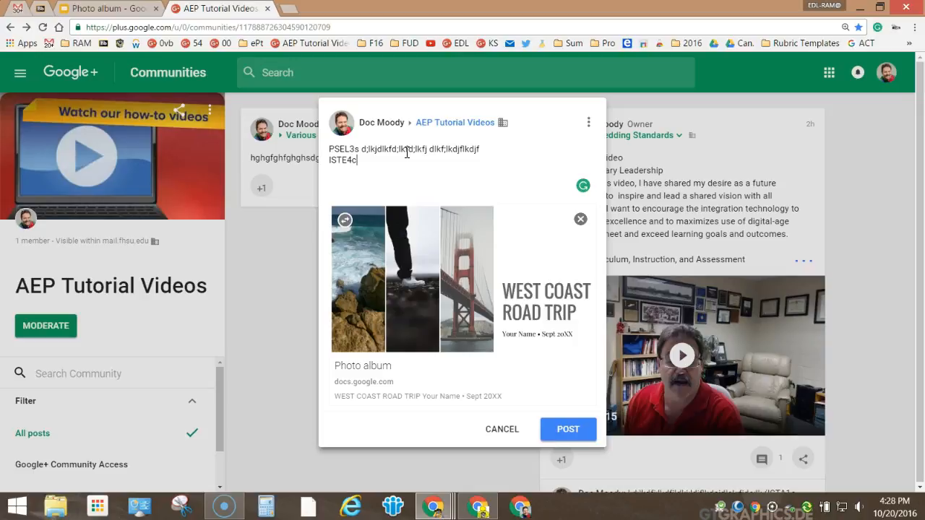
{"action": "type", "text": " d;lklkdjf;lkdjf;lkdjf"}
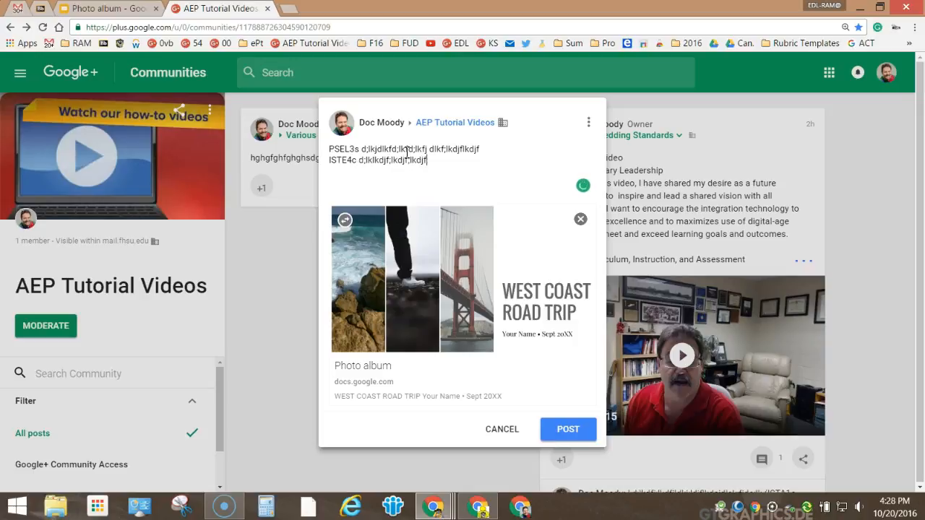
{"action": "type", "text": ";lkdjlkdjflkdjf;lkdj;ldkj"}
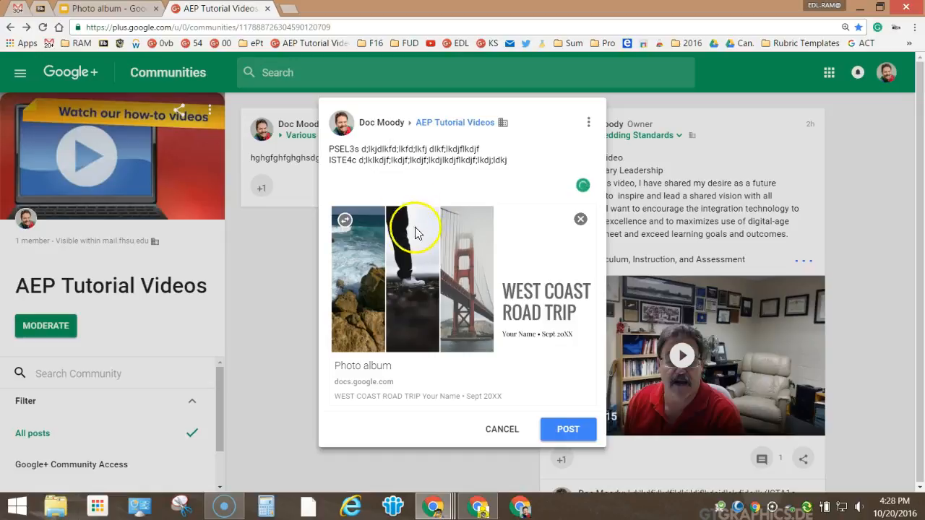
{"action": "left_click", "coordinate": [569, 432]}
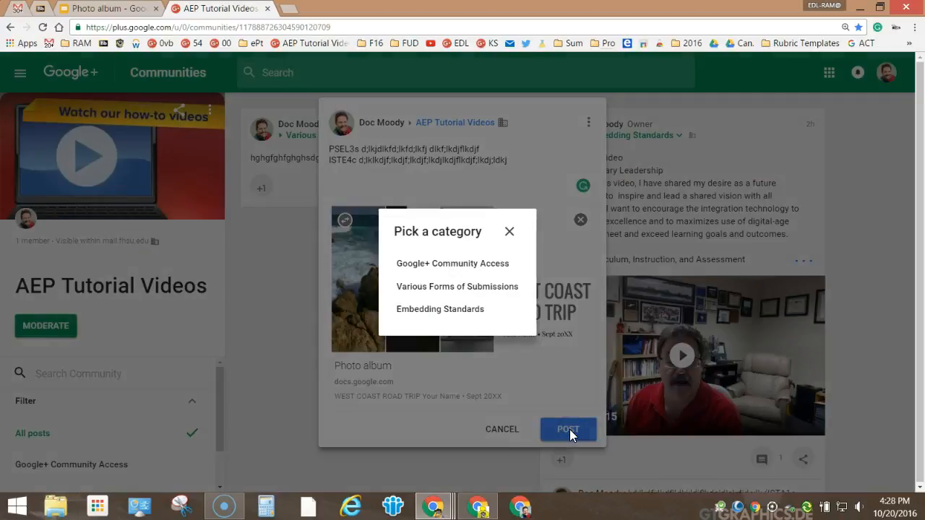
{"action": "left_click", "coordinate": [496, 289]}
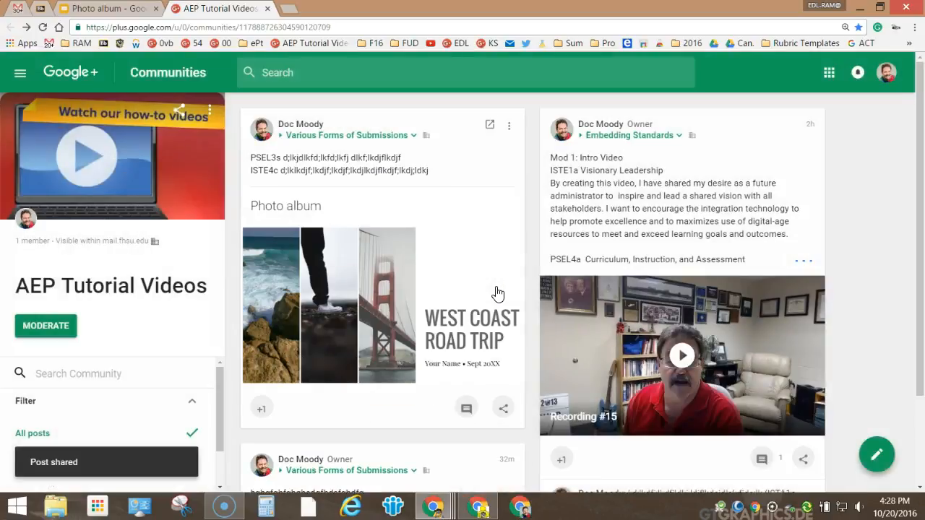
Step: Open the Photo album slideshow from the shared post to watch it play, and return to the community page
{"action": "left_click", "coordinate": [341, 324]}
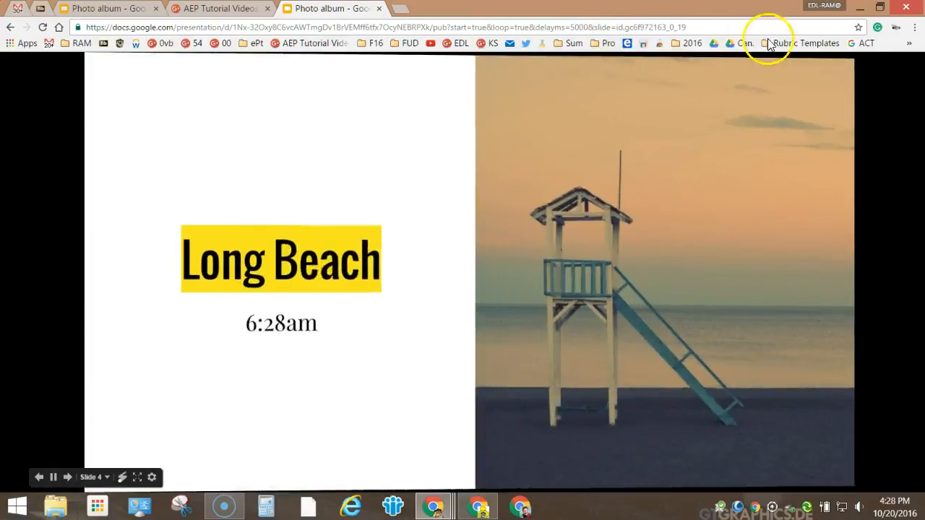
{"action": "left_click", "coordinate": [202, 9]}
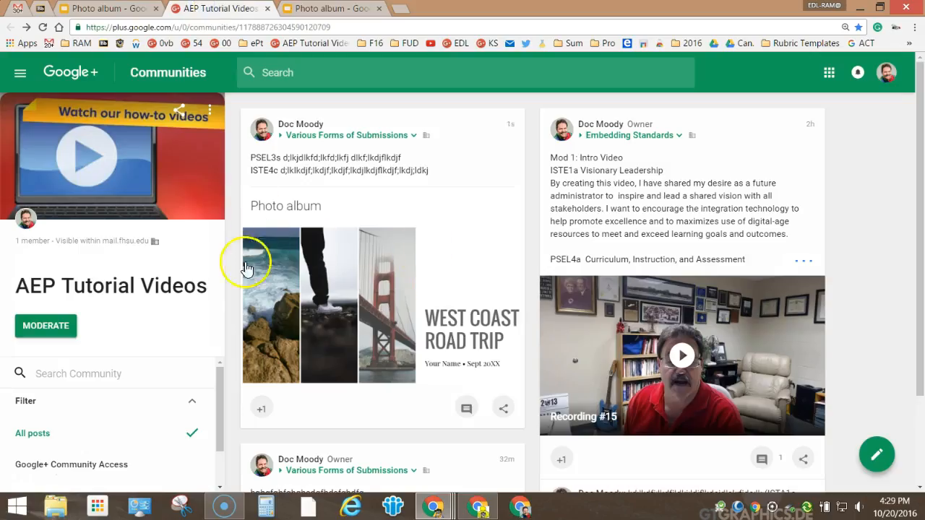